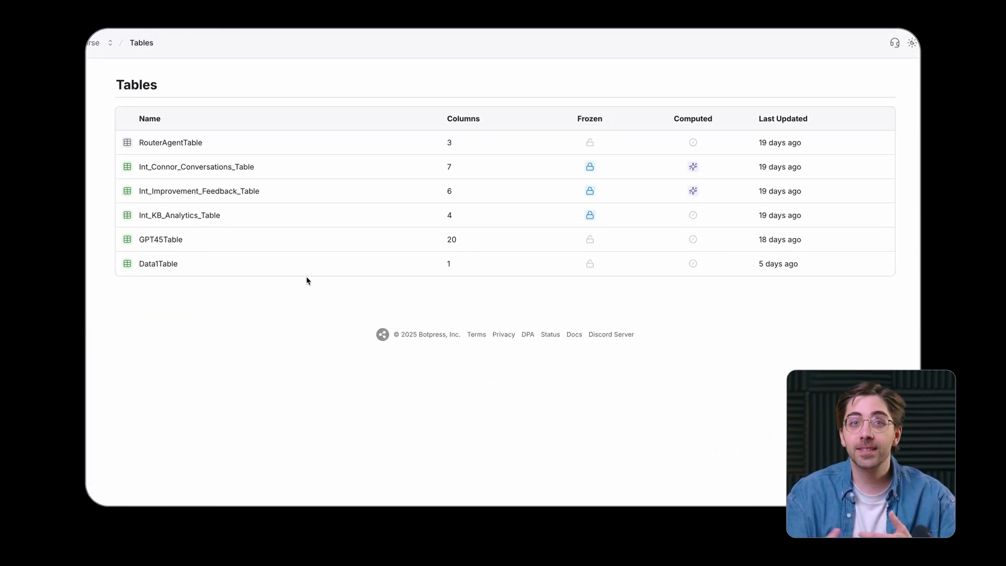
# Open GPT45Table from the bot's Tables list to show its product rows
pyautogui.click(306, 245)
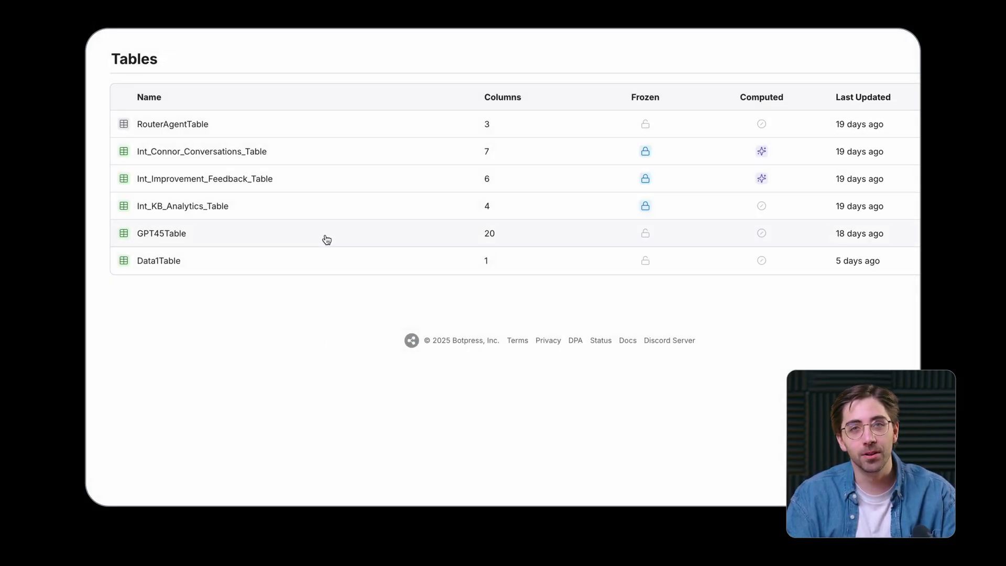
pyautogui.click(325, 236)
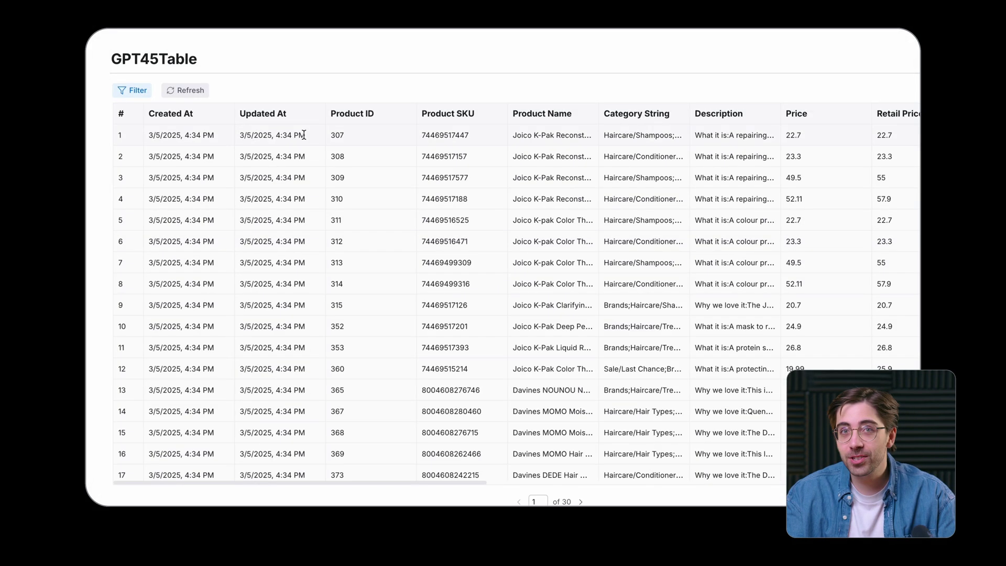
# Refresh the rows and apply a single filter rule: Price greater than a value
pyautogui.click(194, 92)
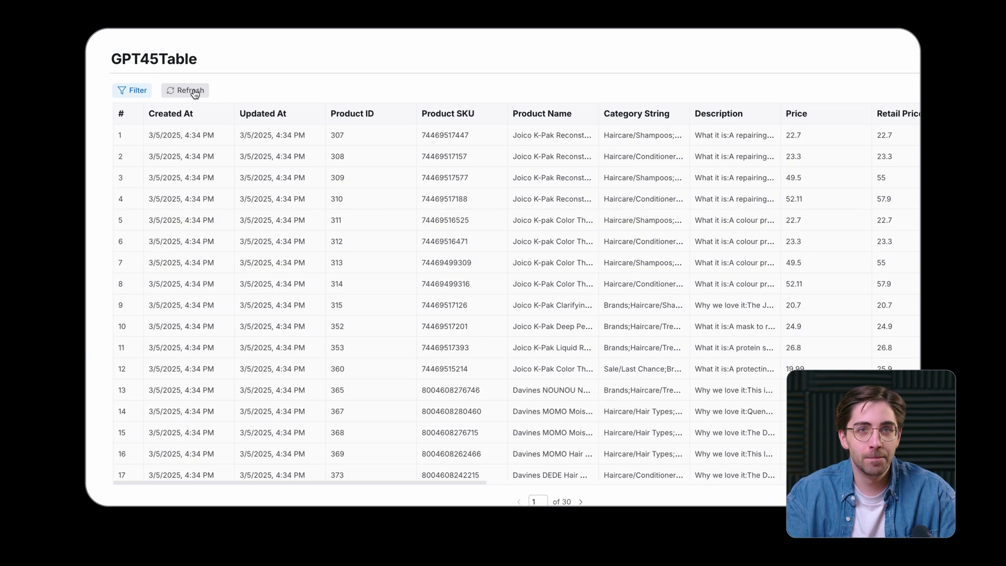
pyautogui.click(167, 147)
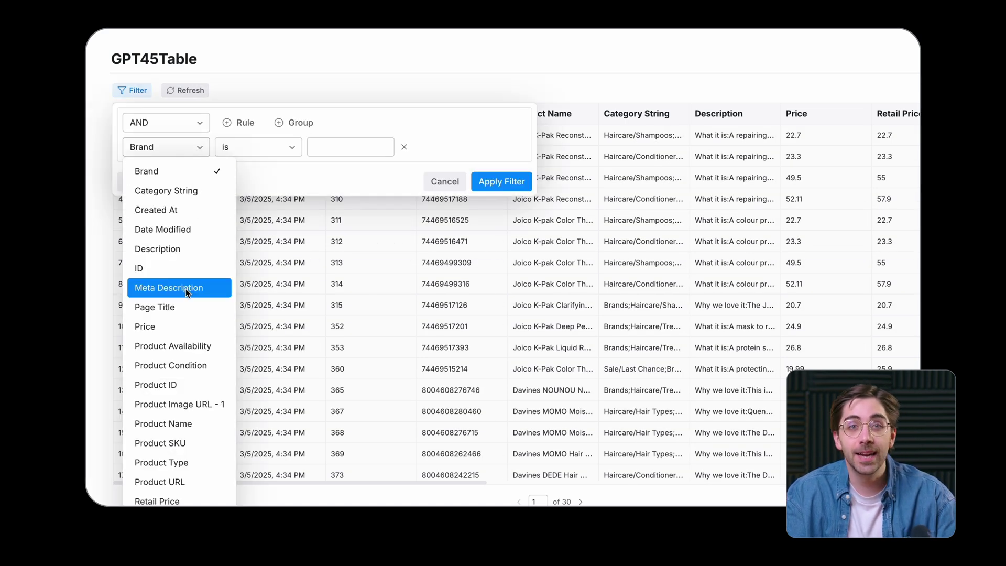
pyautogui.click(183, 326)
pyautogui.click(256, 146)
pyautogui.click(252, 246)
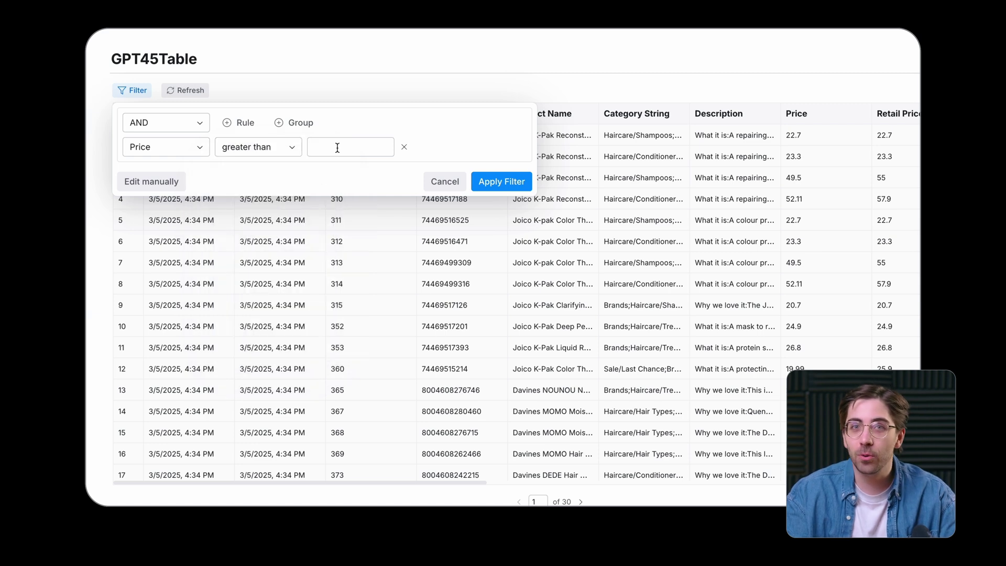
pyautogui.click(336, 144)
pyautogui.write('5')
pyautogui.click(486, 181)
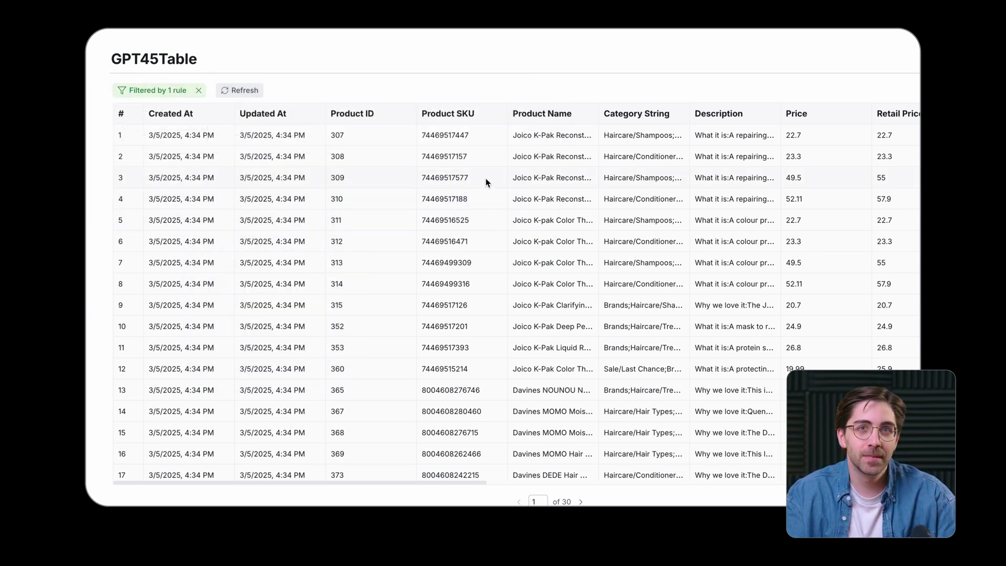